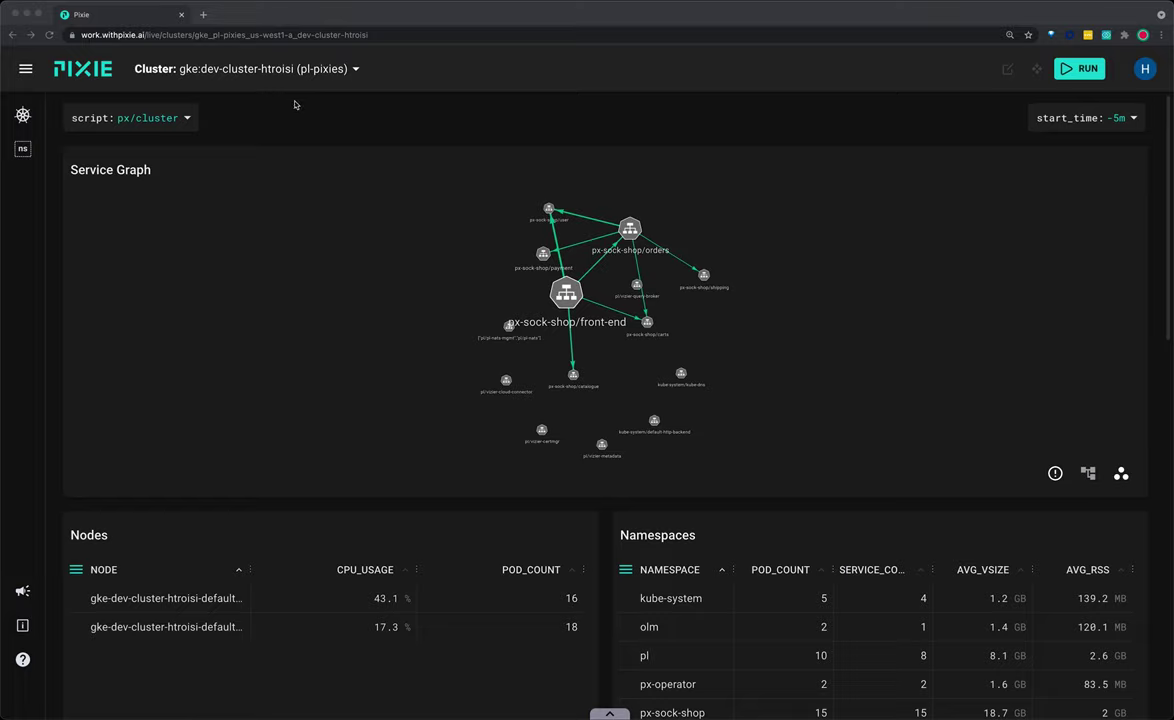
# Step: Focus the browser and check the cluster list without changing clusters
pyautogui.click(357, 76)
pyautogui.click(356, 72)
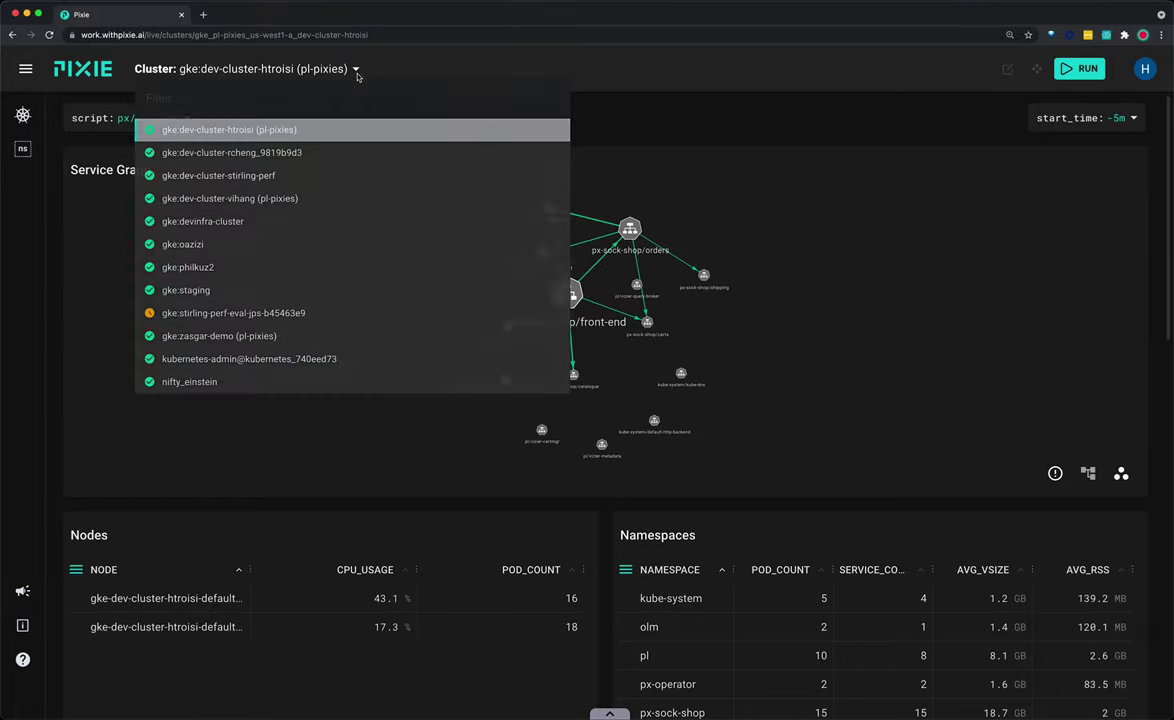
pyautogui.click(340, 72)
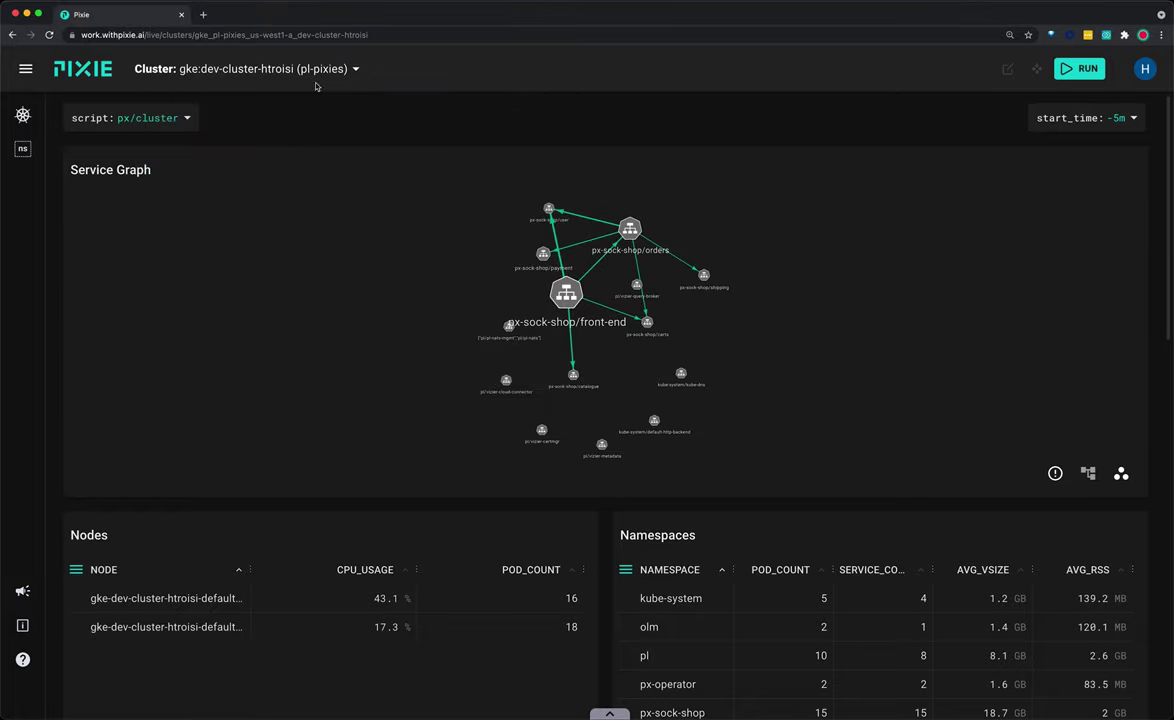
# Step: Search the scripts for 'http' and load px/http_data_filtered
pyautogui.click(185, 120)
pyautogui.write('http')
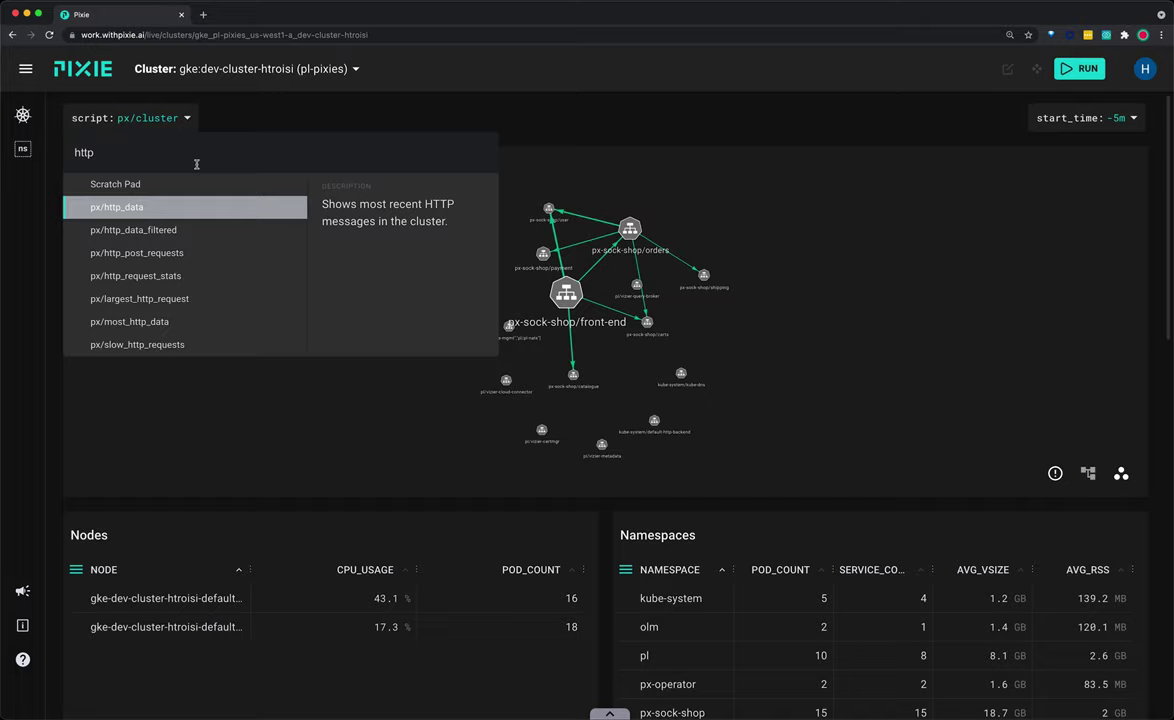
pyautogui.click(180, 233)
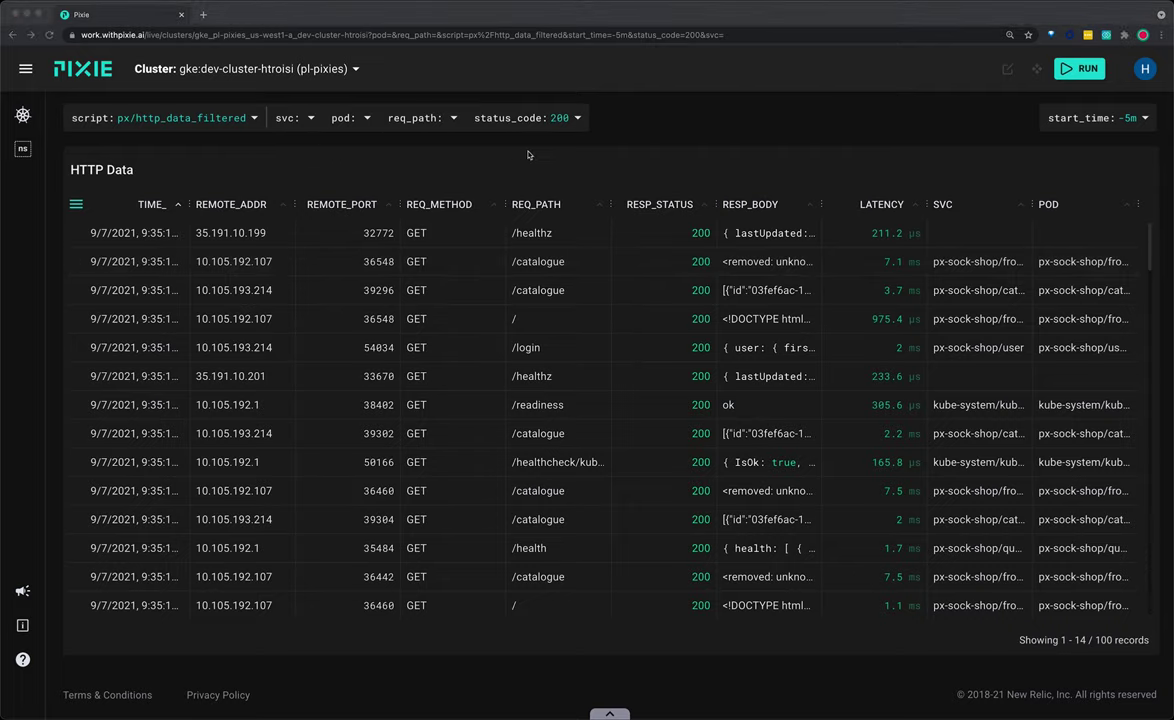
# Step: Set the status_code filter to 500
pyautogui.click(578, 116)
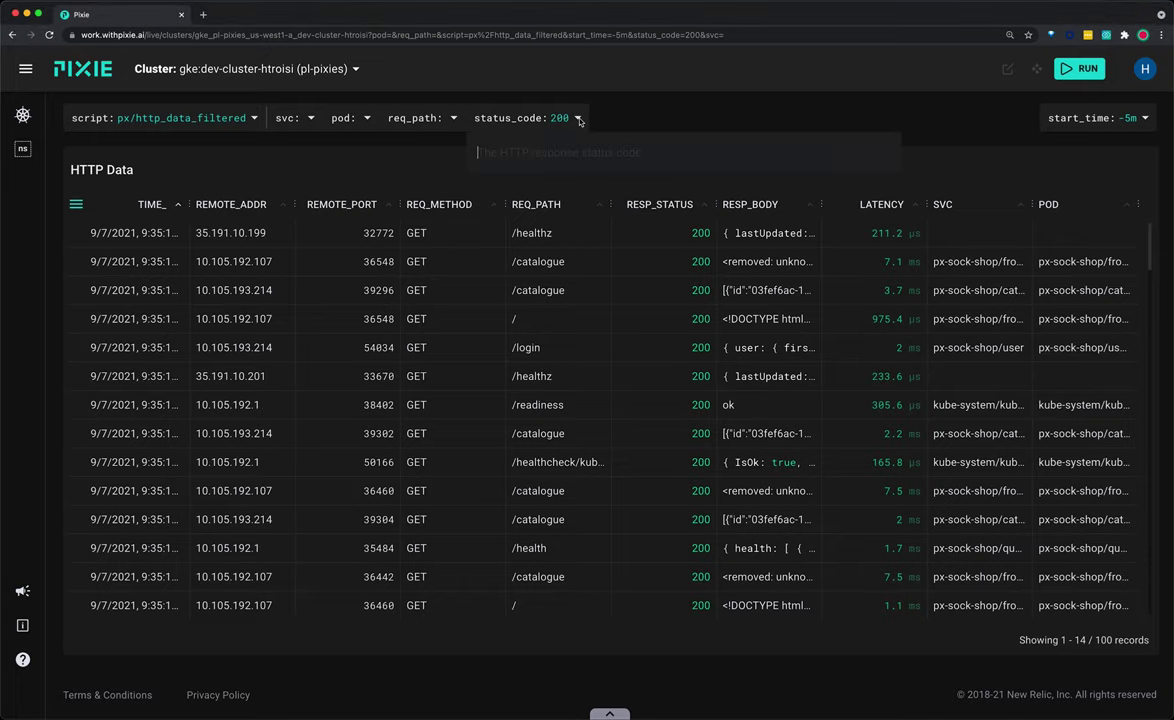
pyautogui.write('500')
pyautogui.press('Return')
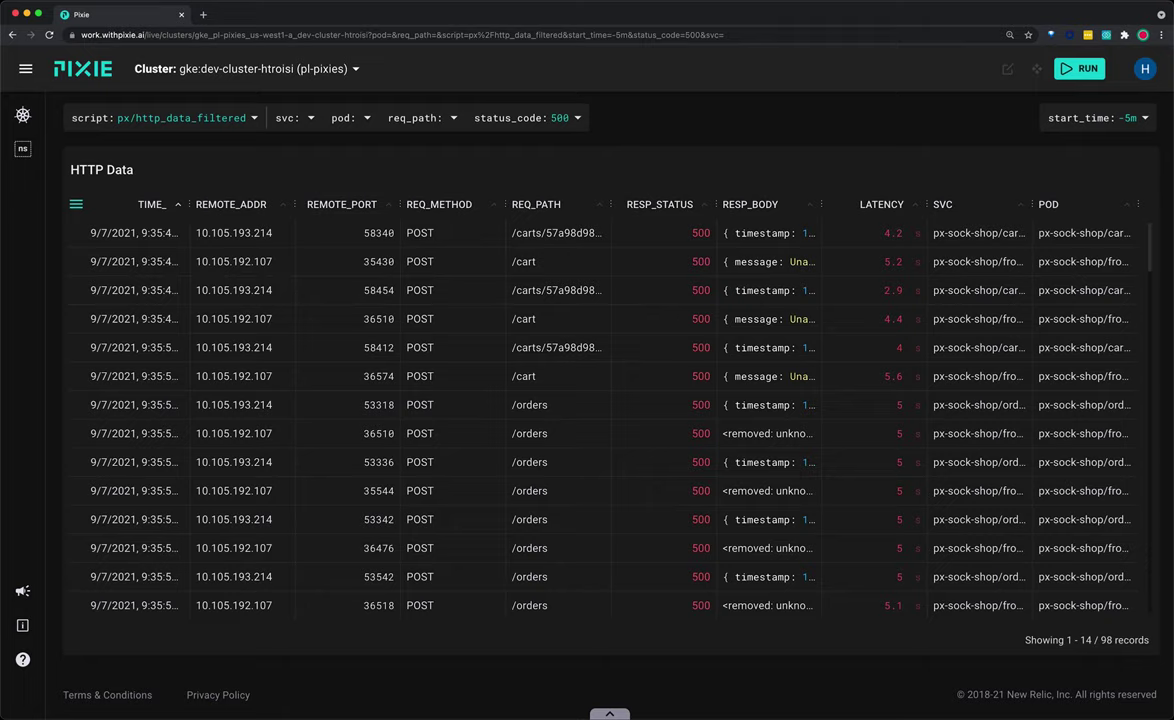
# Step: Set the svc filter to px-sock-shop/carts
pyautogui.click(312, 119)
pyautogui.write('p')
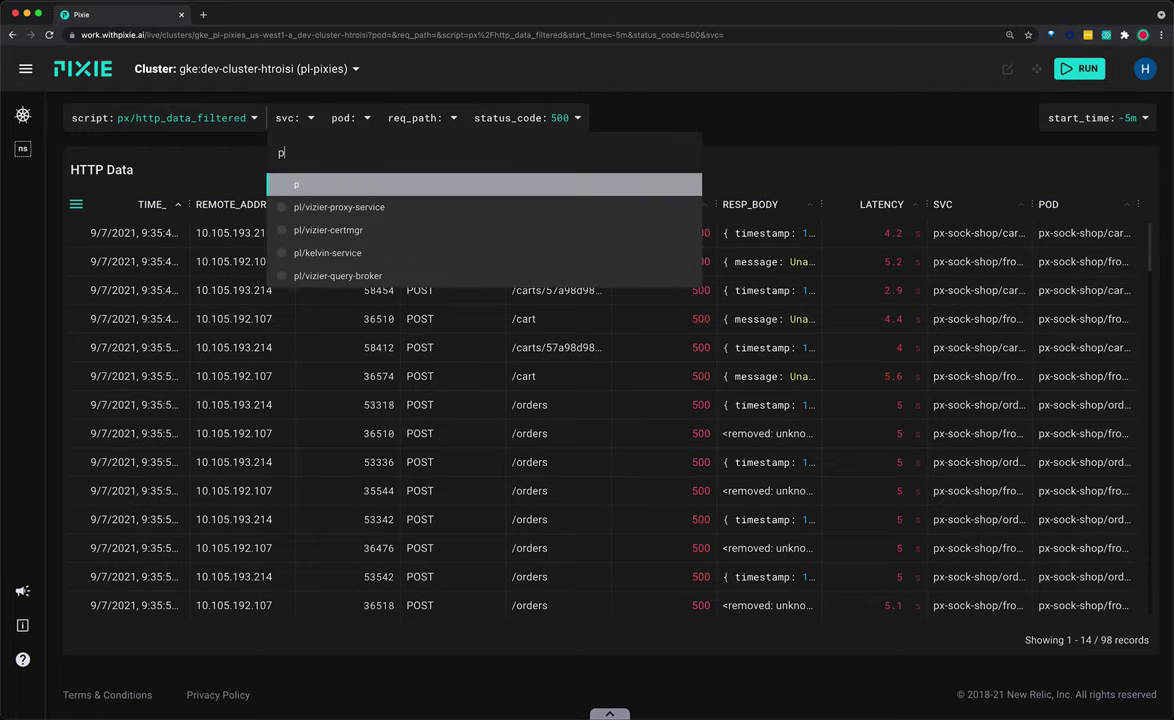
pyautogui.write('x-sock-s')
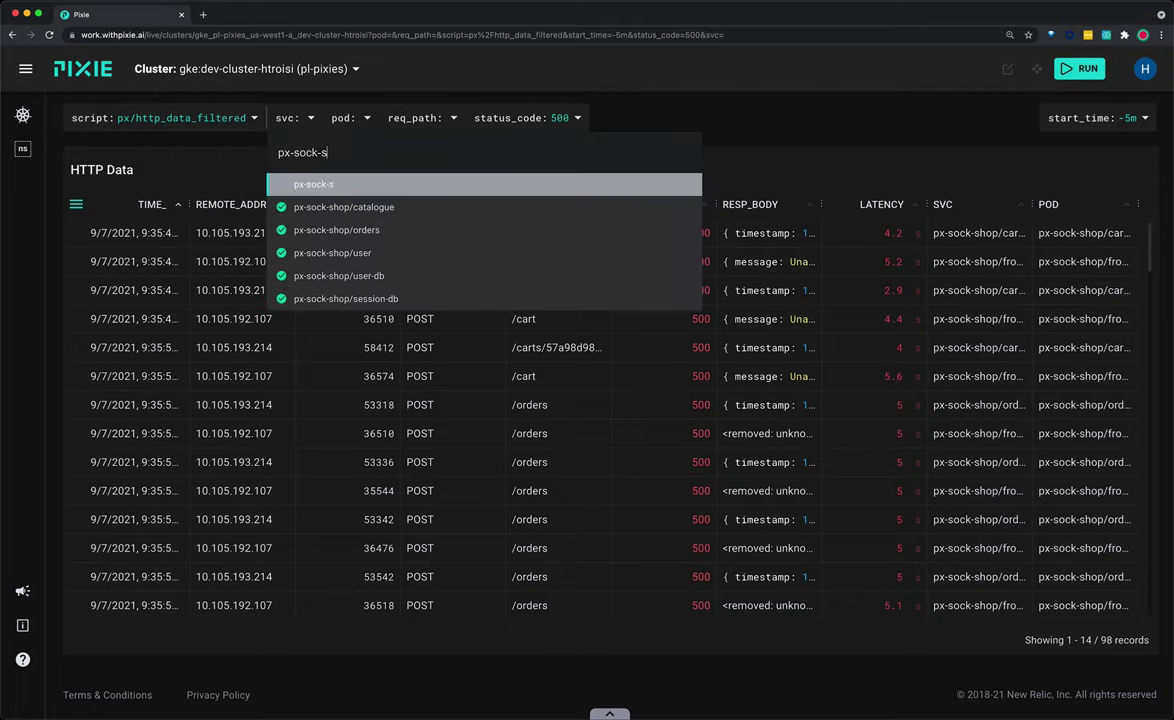
pyautogui.write('hop/carts')
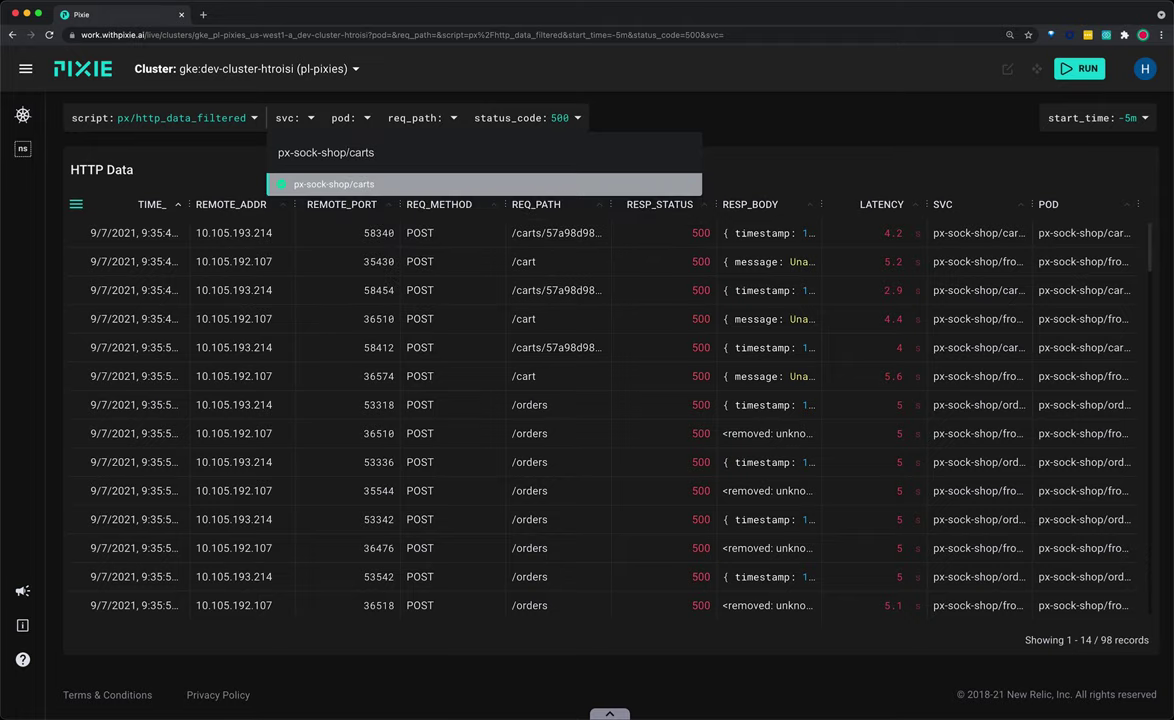
pyautogui.press('Return')
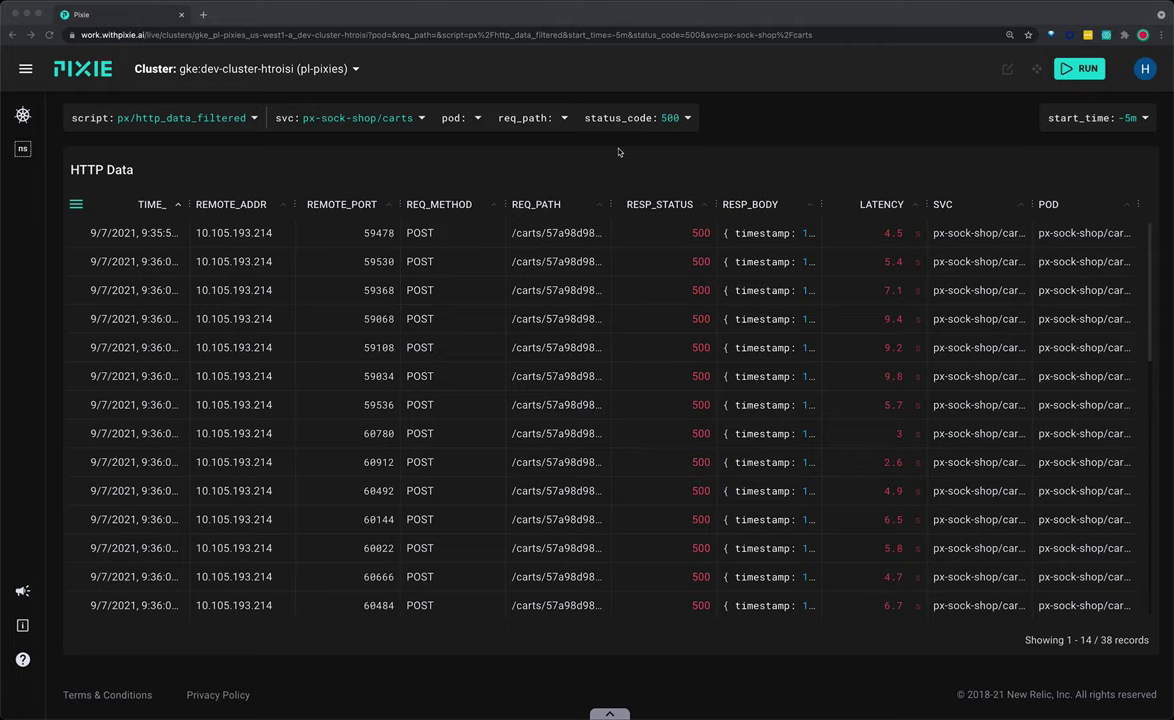
# Step: Inspect the JSON details of failing carts requests, then close them and widen the SVC column
pyautogui.click(455, 263)
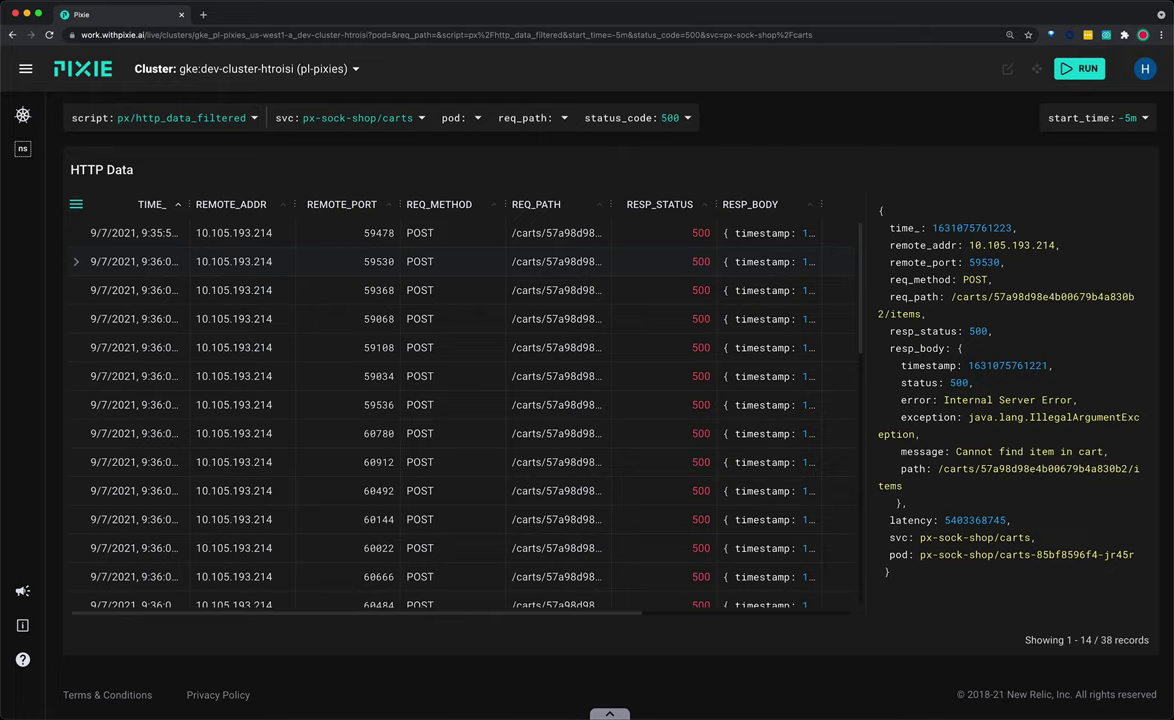
pyautogui.click(661, 233)
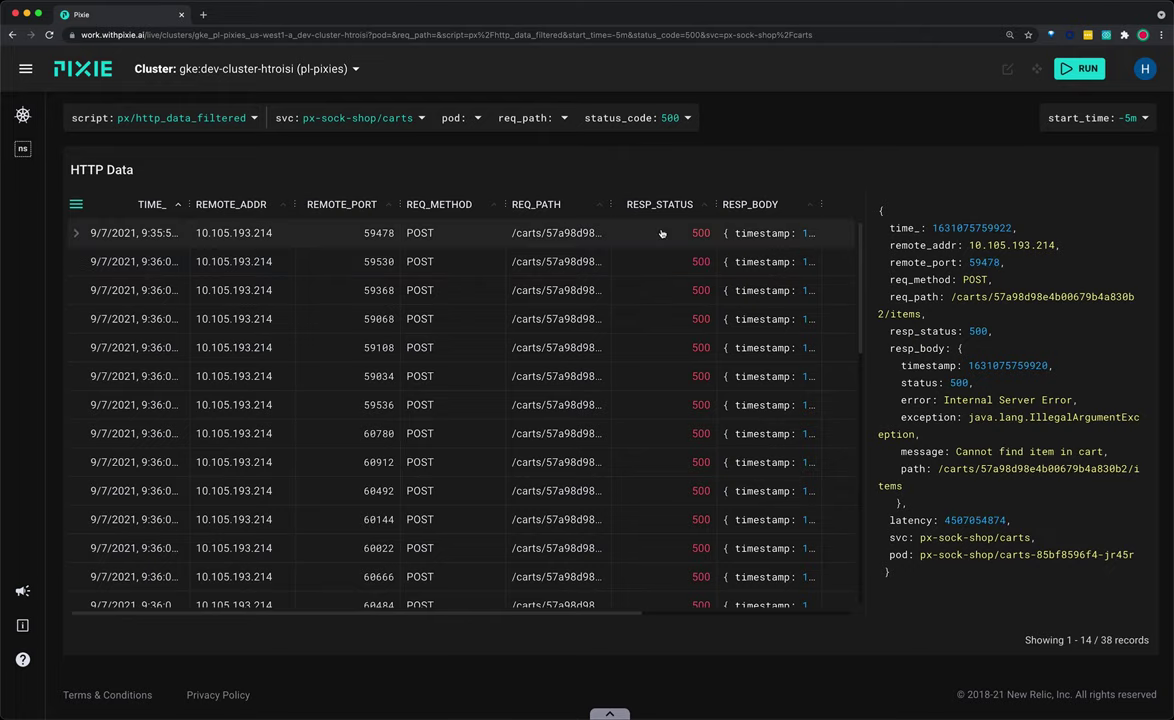
pyautogui.click(661, 233)
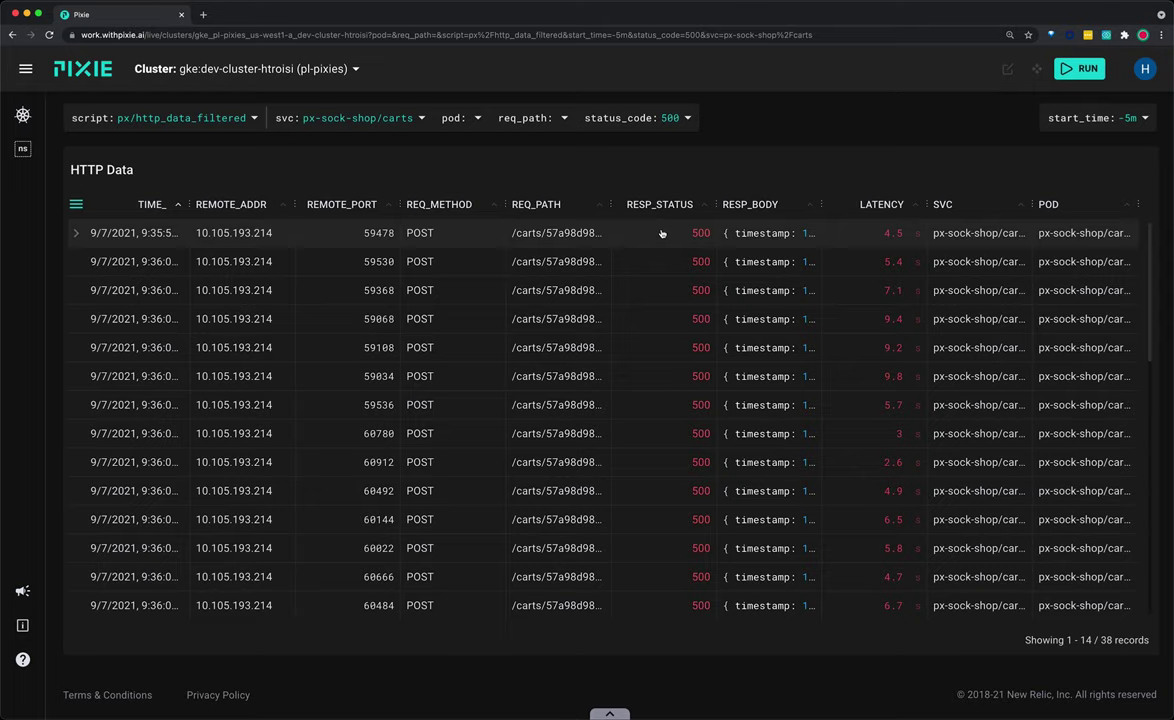
pyautogui.moveTo(1031, 205); pyautogui.dragTo(1057, 205)
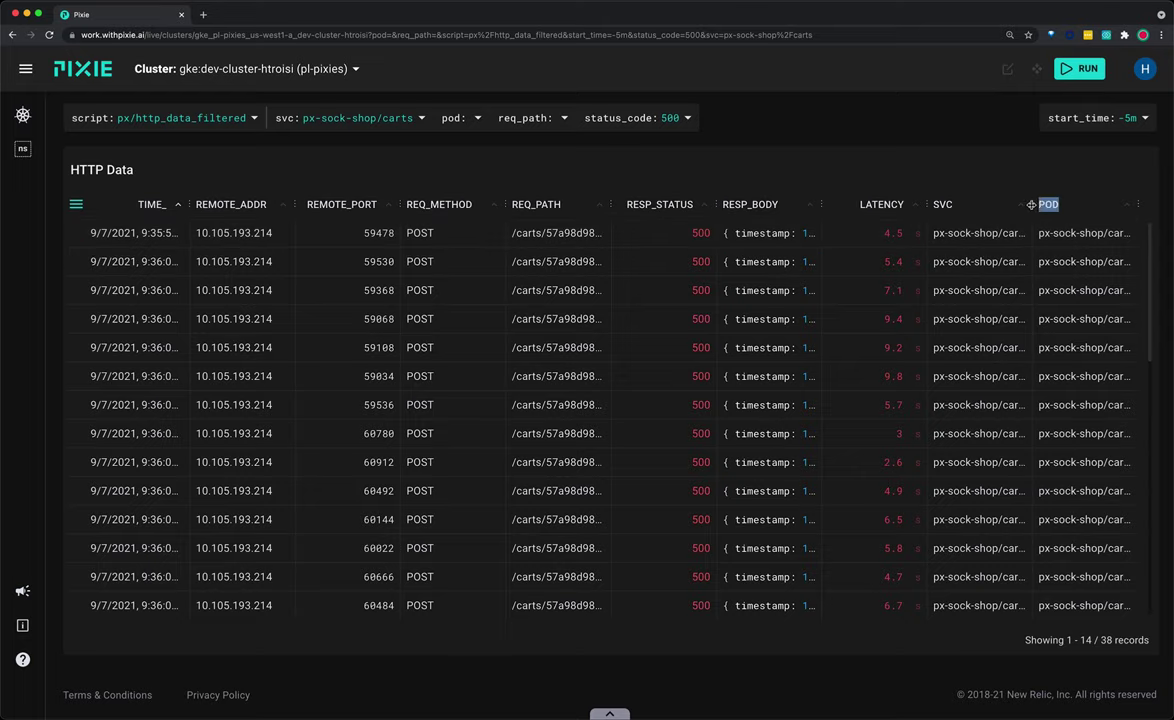
# Step: Open px/service for px-sock-shop/carts and review its request, error, latency and inbound traffic charts
pyautogui.click(996, 238)
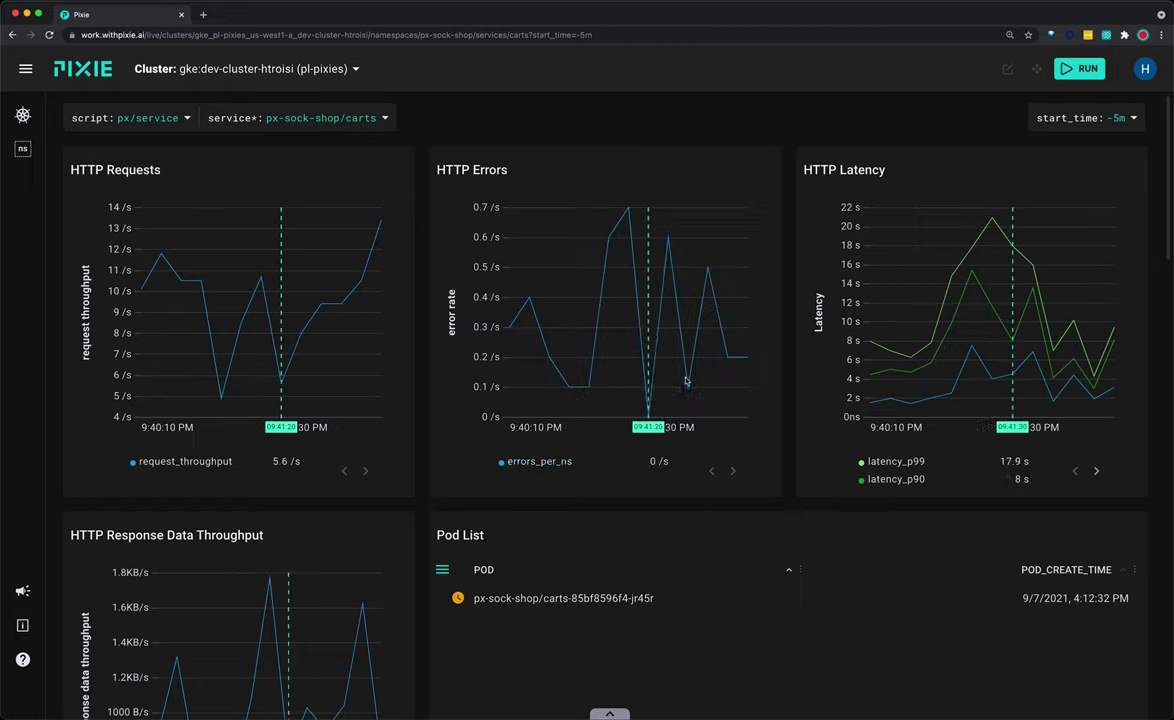
pyautogui.scroll(-1, 797, 584)
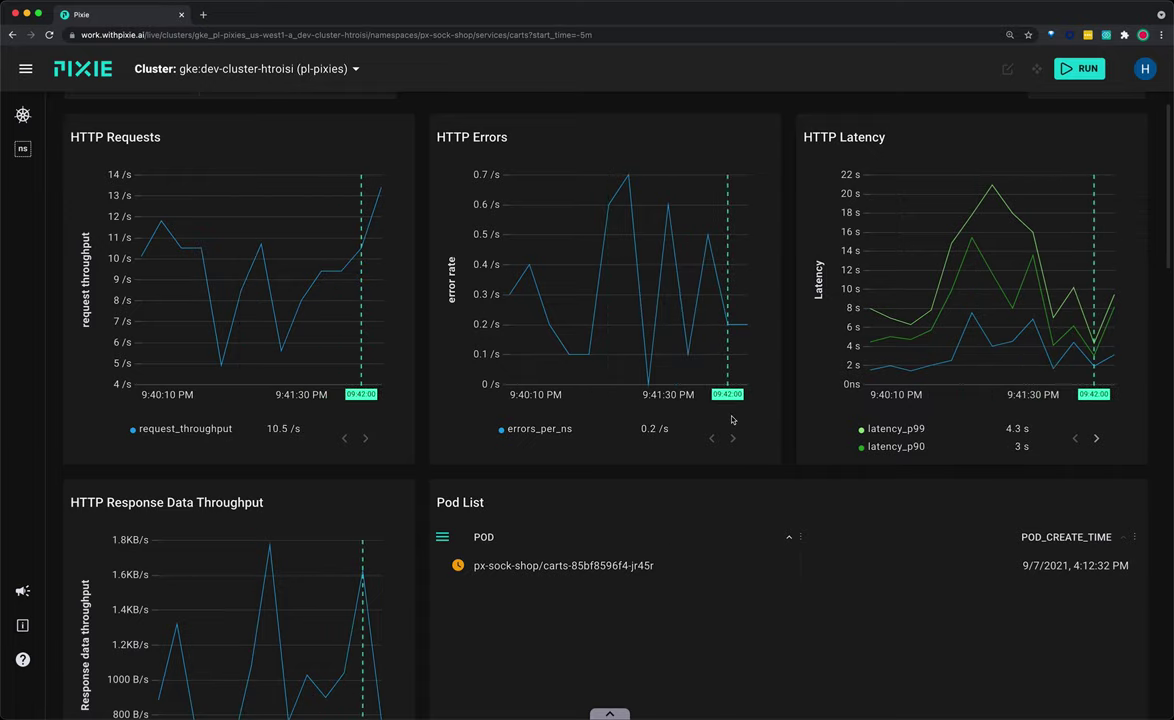
pyautogui.scroll(-1, 772, 451)
pyautogui.scroll(-10, 772, 451)
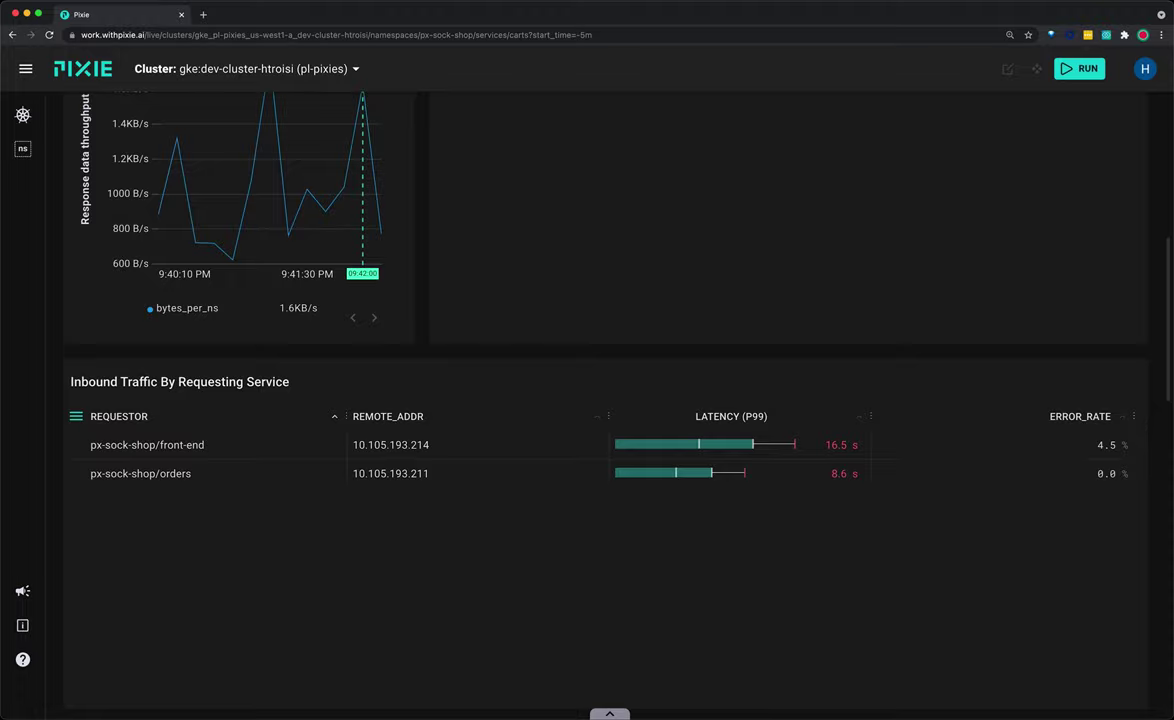
pyautogui.scroll(5, 594, 422)
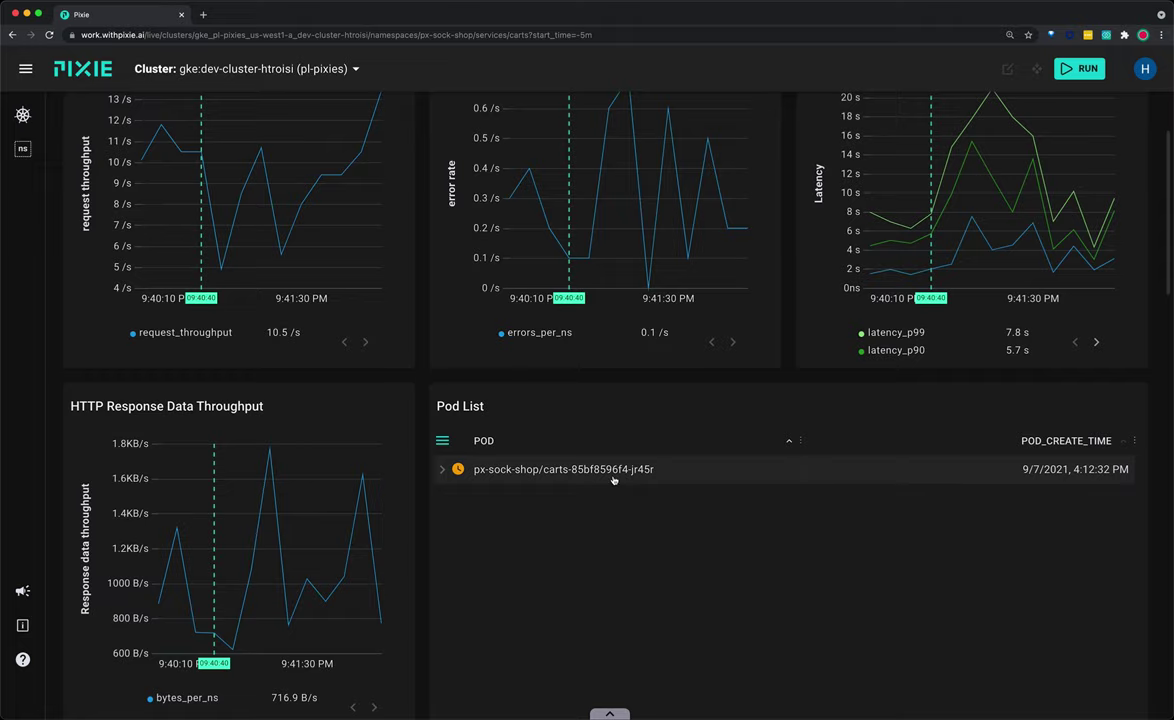
# Step: Open px/pod for carts-85bf8596f4-jr45r and review its HTTP, CPU and memory charts
pyautogui.click(613, 476)
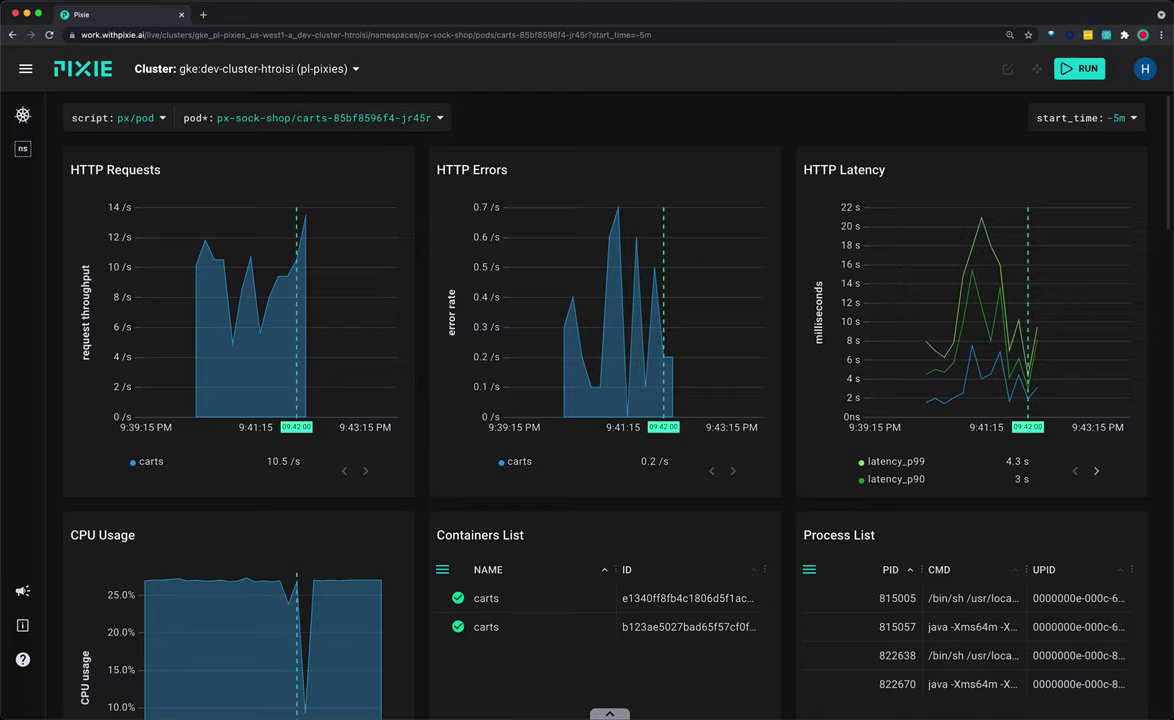
pyautogui.scroll(-3, 645, 118)
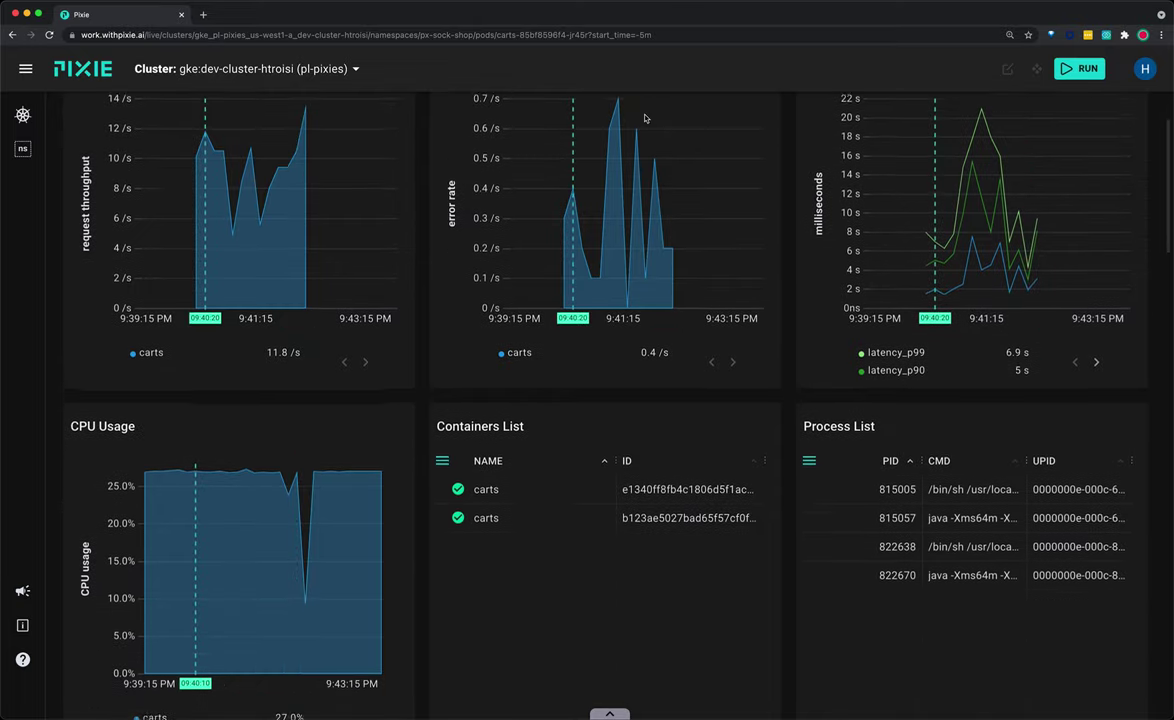
pyautogui.scroll(-1, 645, 118)
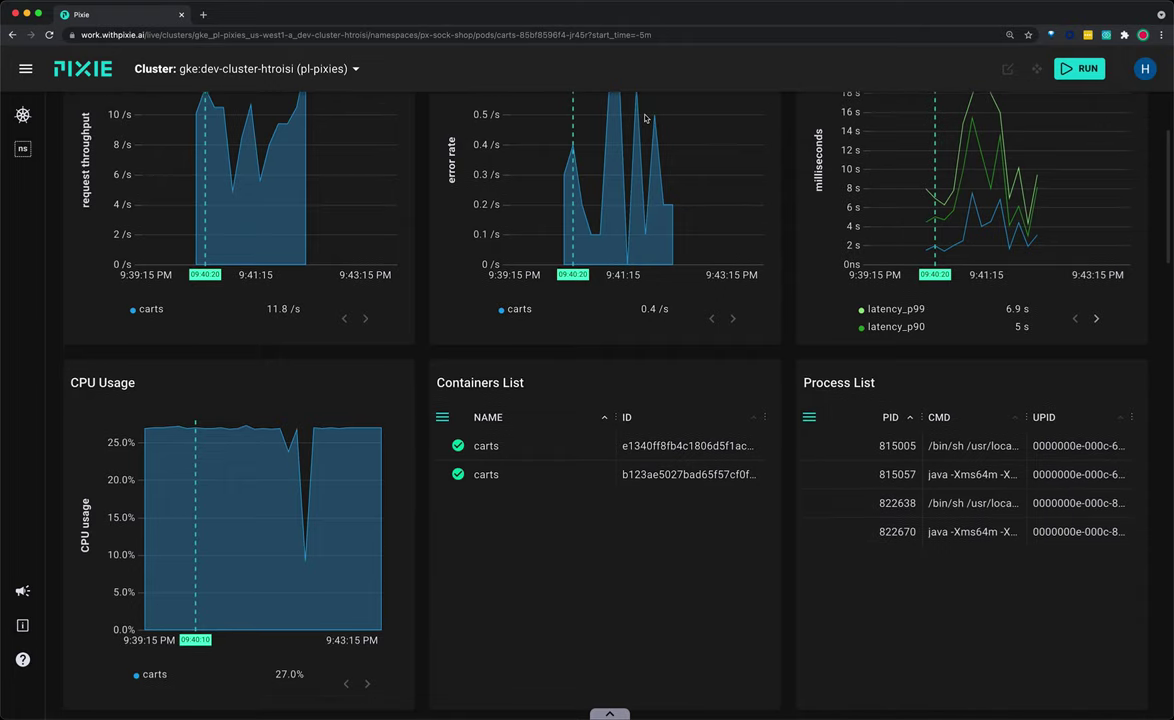
pyautogui.scroll(2, 645, 118)
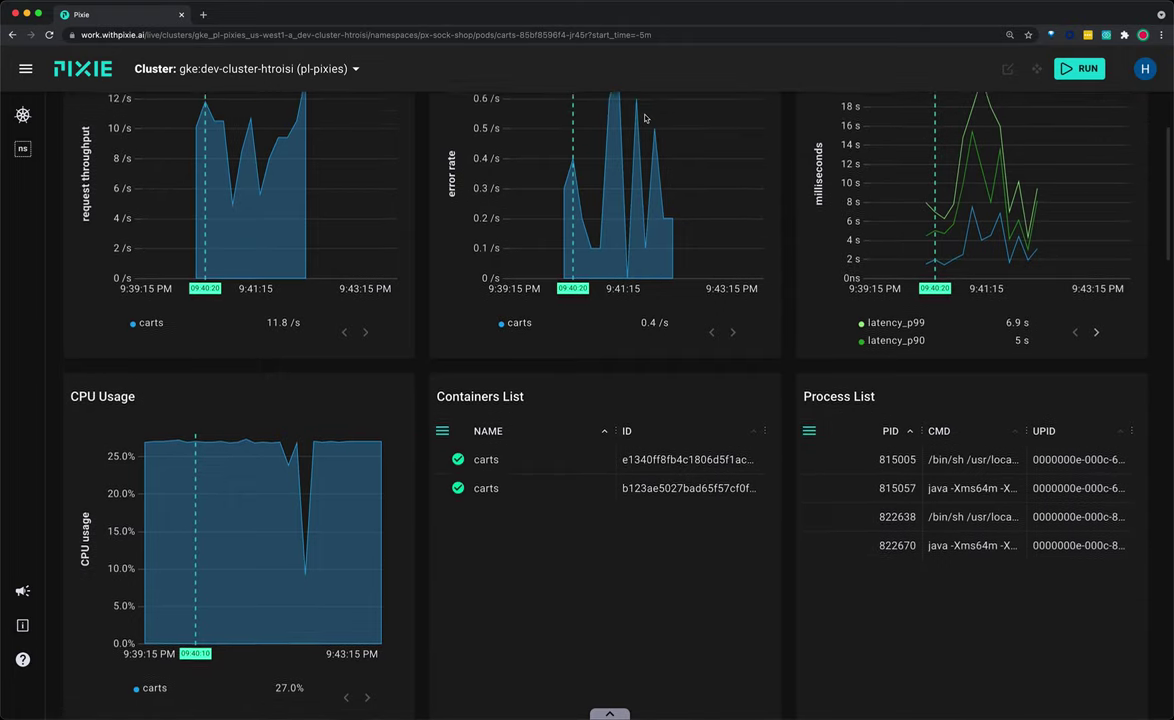
pyautogui.scroll(1, 645, 118)
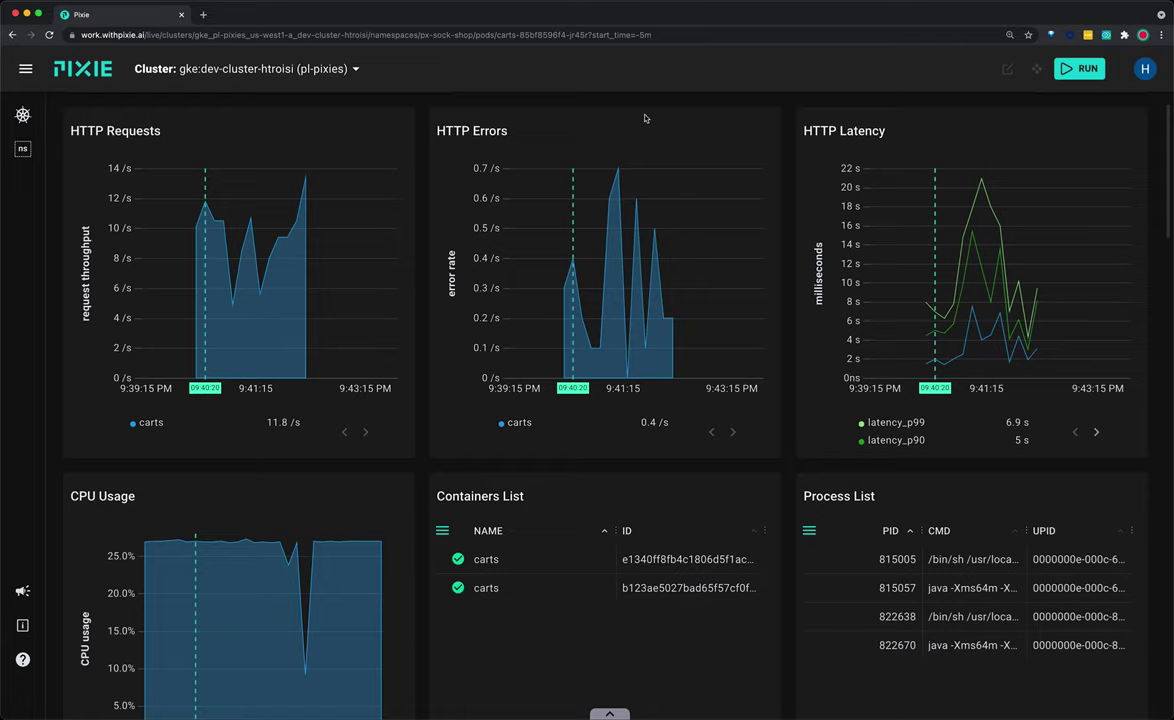
# Step: Scroll down to the carts pod's Pod Performance Flamegraph for the java process
pyautogui.scroll(-15, 463, 610)
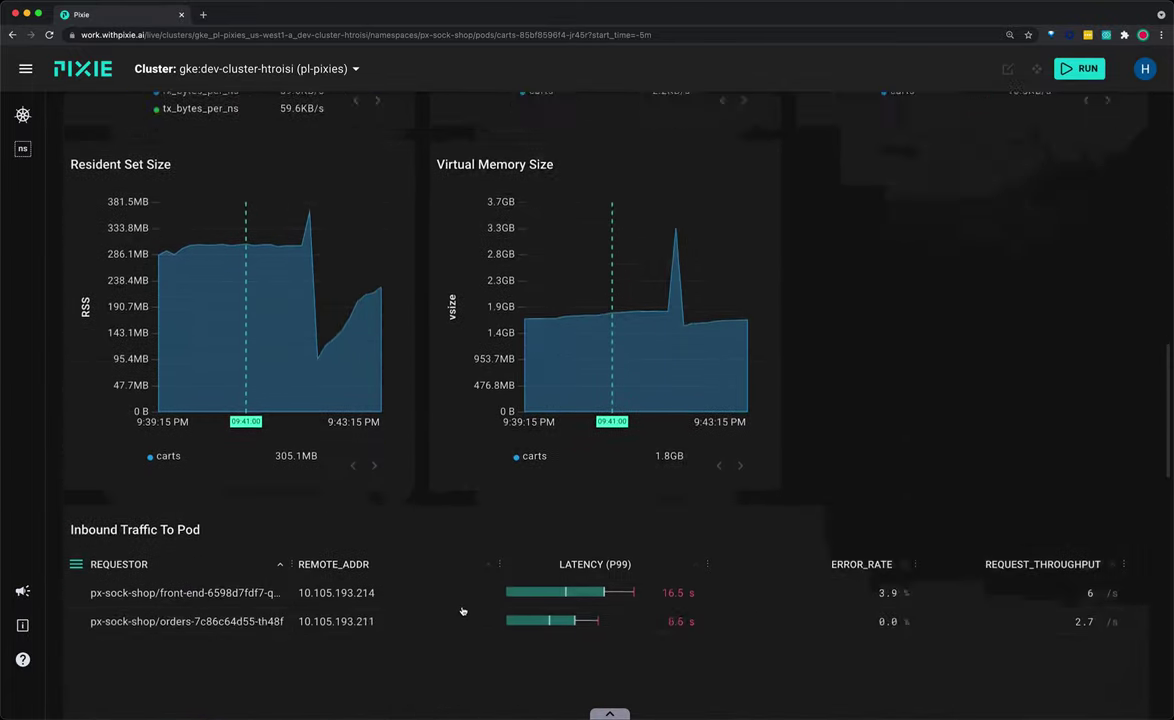
pyautogui.scroll(-5, 463, 610)
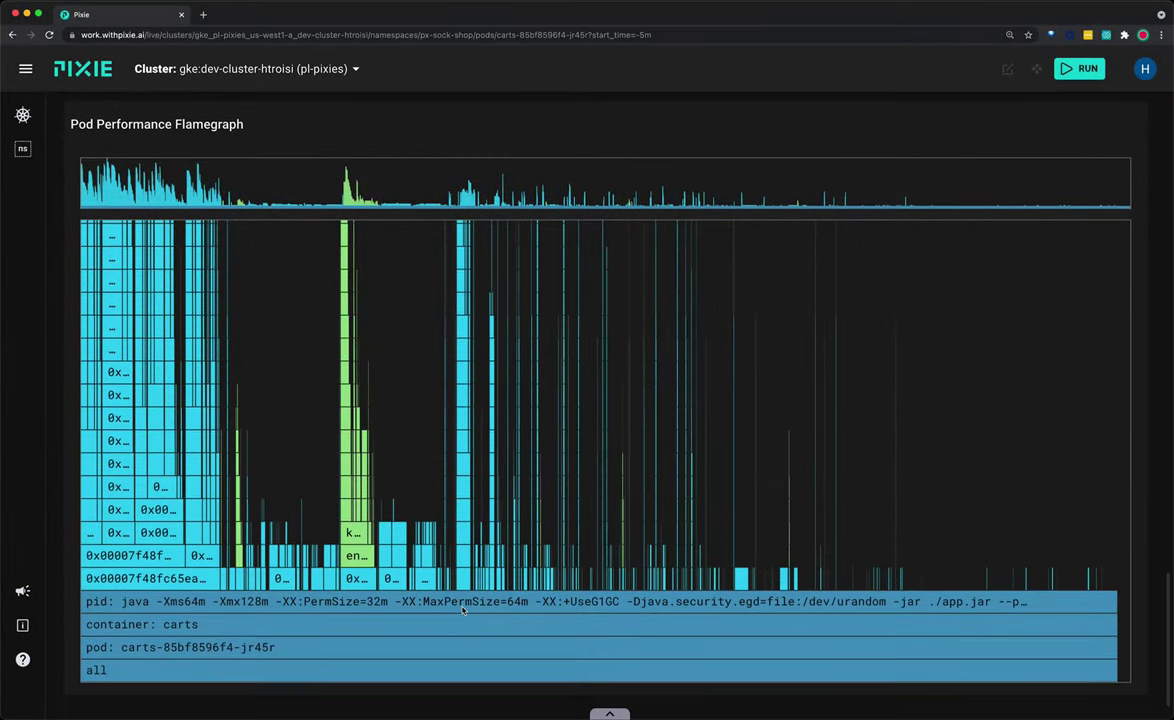